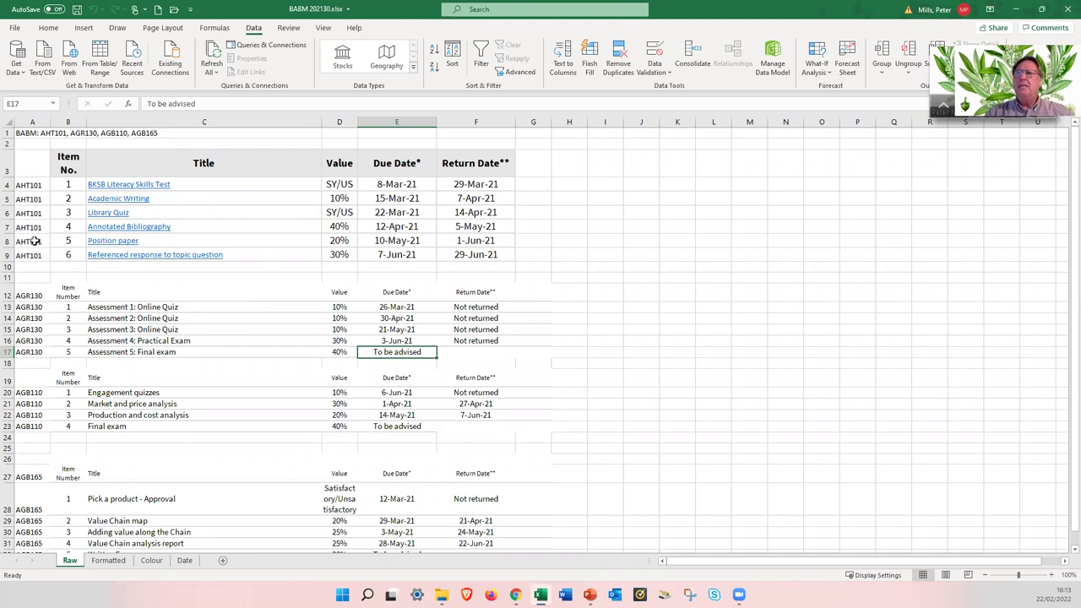
- Review the AHT101, AGR130, AGB110 and AGB165 assessment blocks one after another on the Raw sheet
mouse_move(27, 167)
mouse_down()
mouse_move(475, 240)
mouse_move(474, 254)
mouse_up()
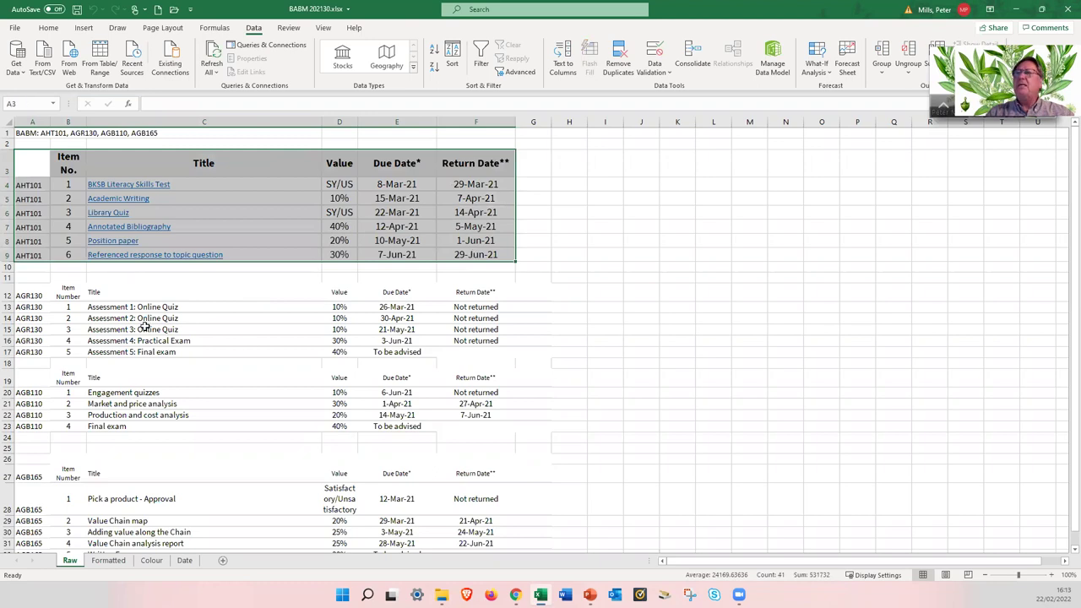
drag(38, 295, 477, 351)
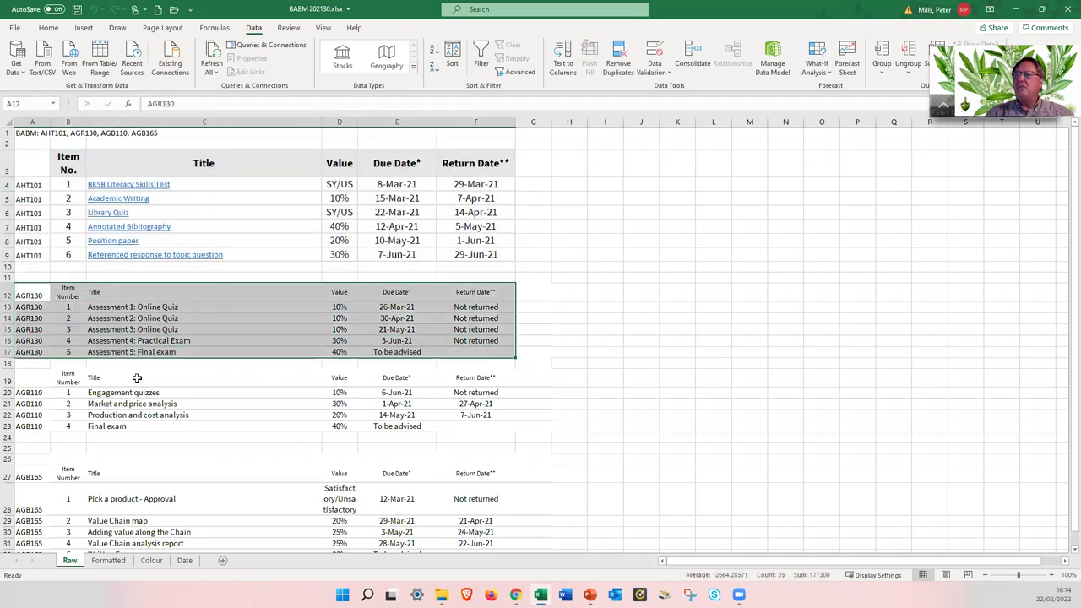
drag(33, 385, 496, 440)
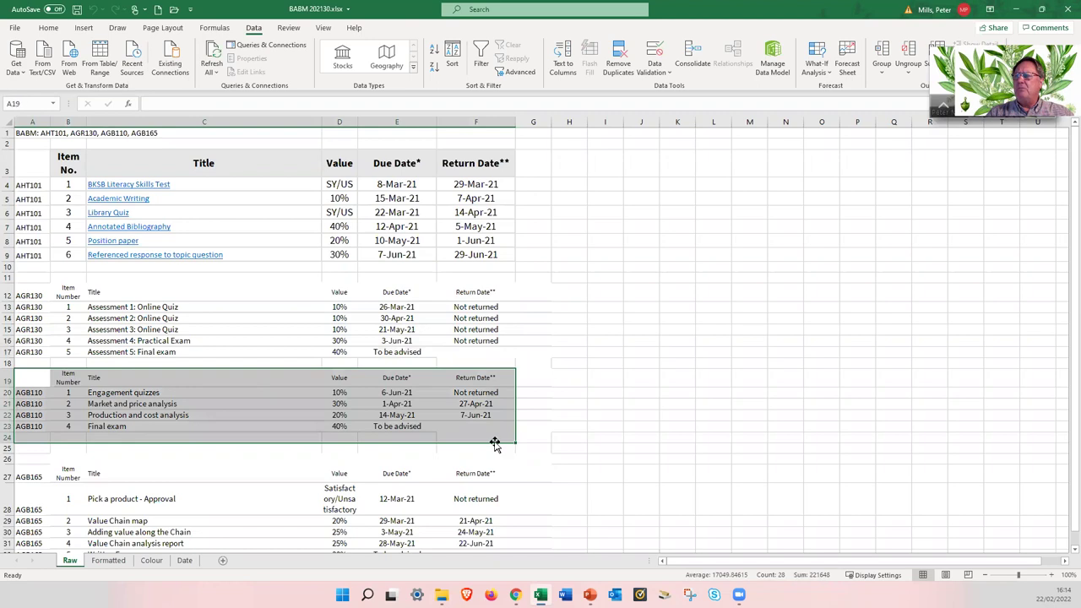
scroll(61, 395, down, 2)
drag(62, 397, 442, 462)
scroll(604, 367, up, 2)
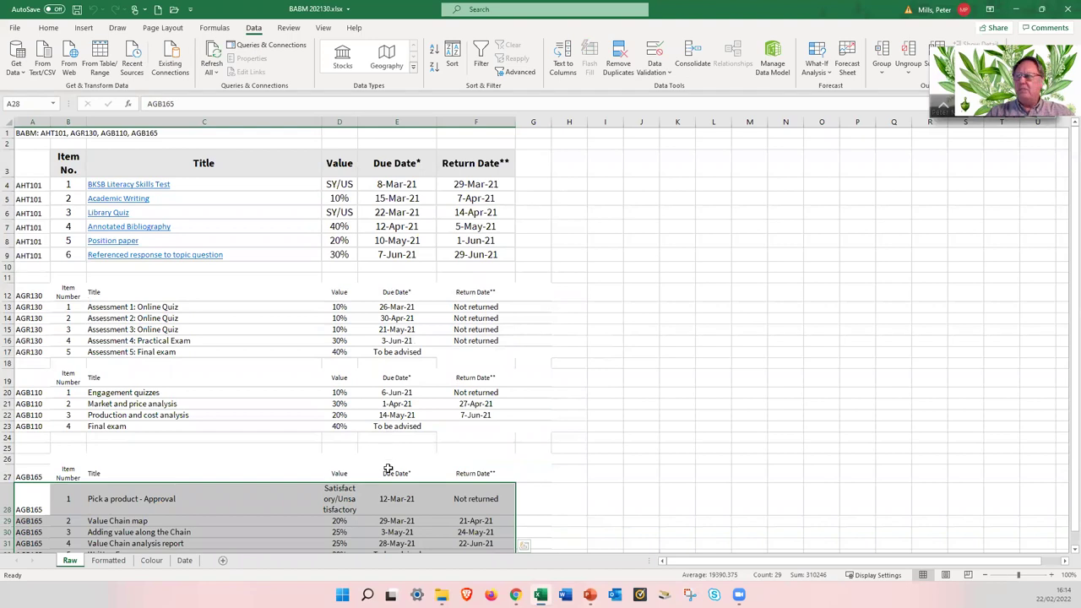
- Check the final exam due dates of AGR130 and AGB110 and the return dates of AGR130's first four assessments
click(394, 352)
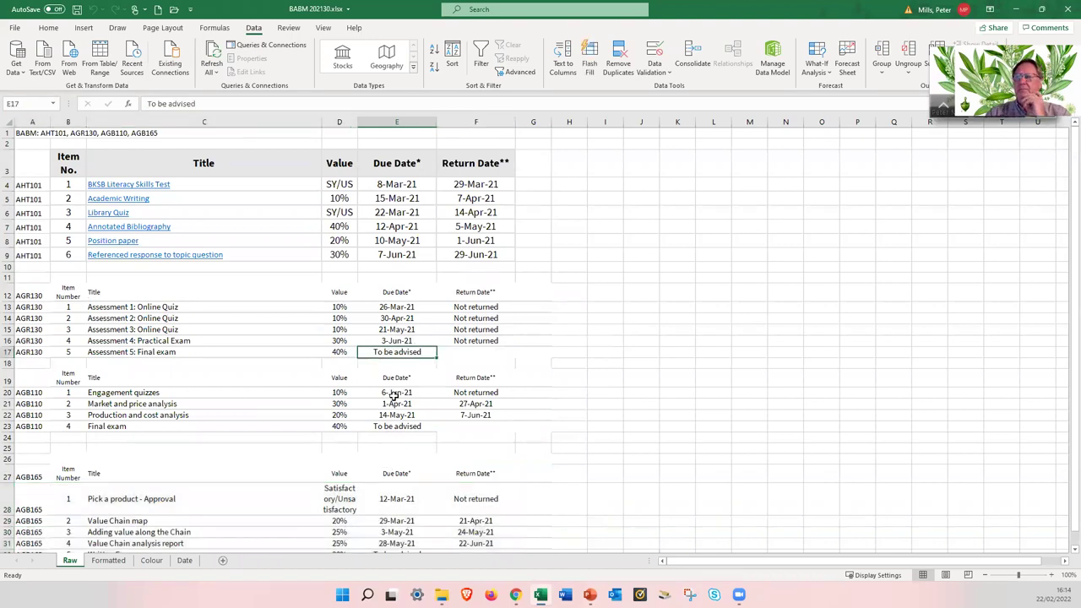
click(394, 427)
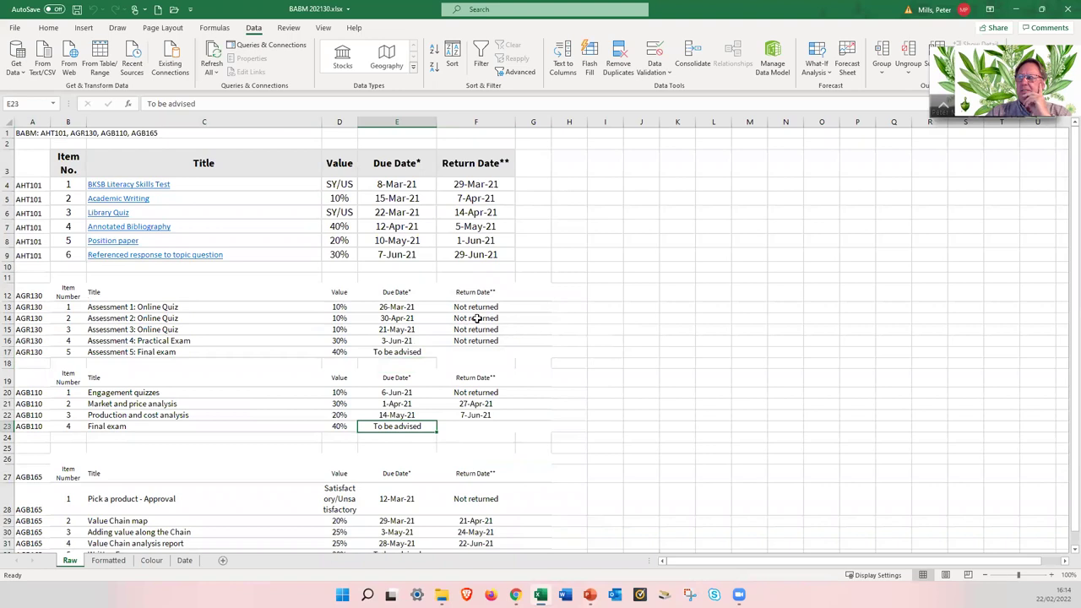
drag(474, 309, 475, 341)
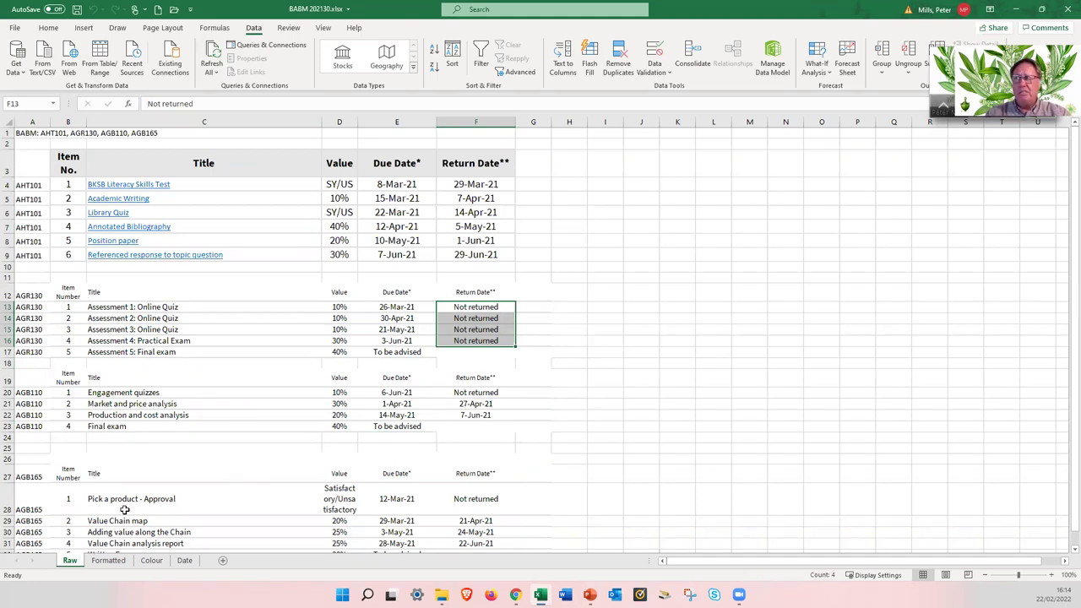
- View the combined assessment table on the Formatted sheet and its colour-coded version on the Colour sheet
click(108, 560)
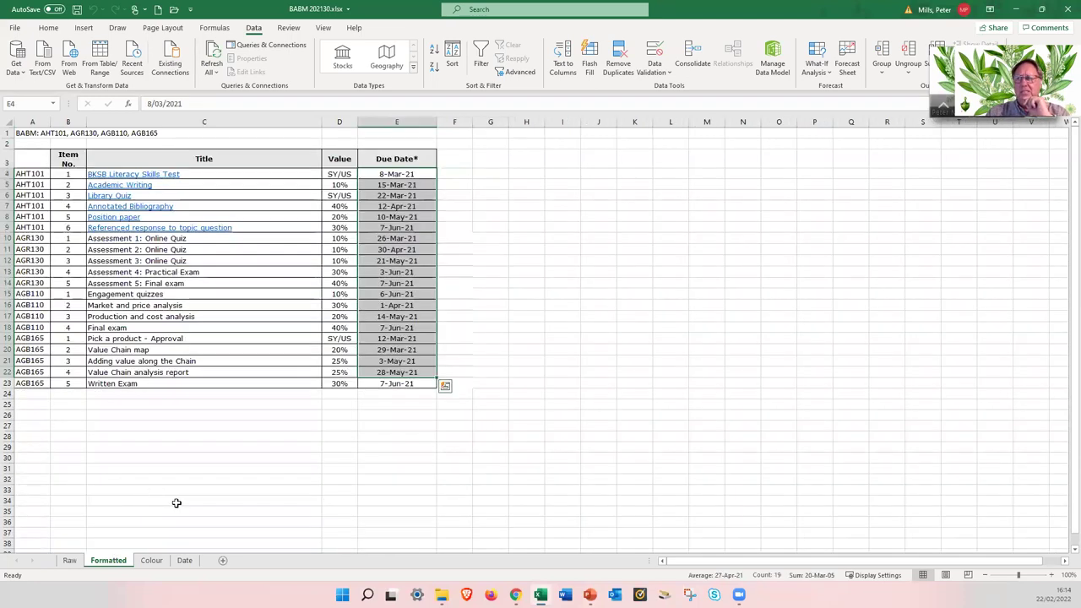
click(151, 561)
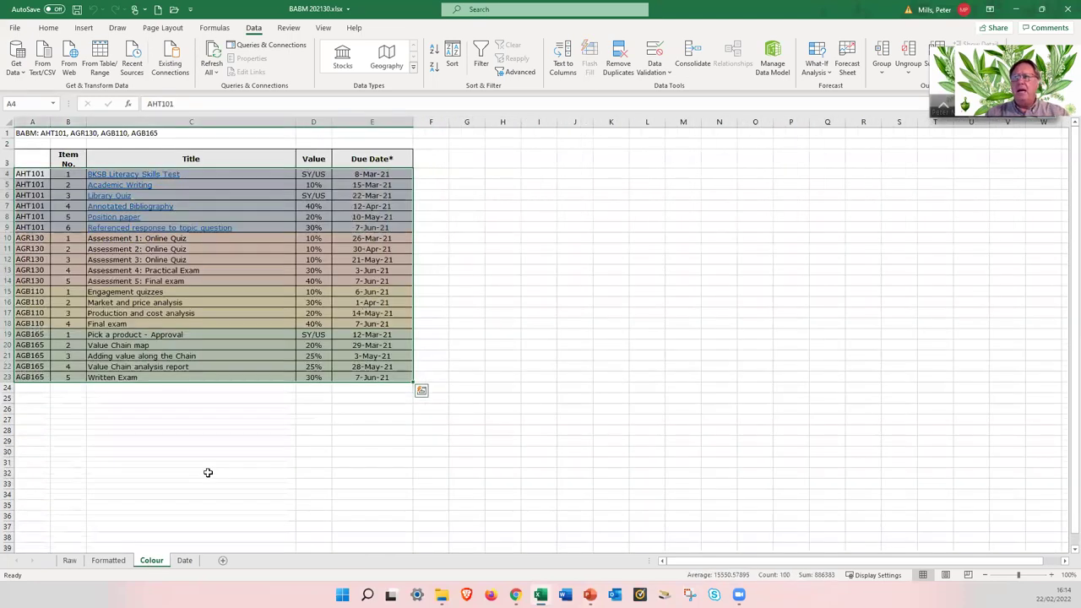
click(208, 473)
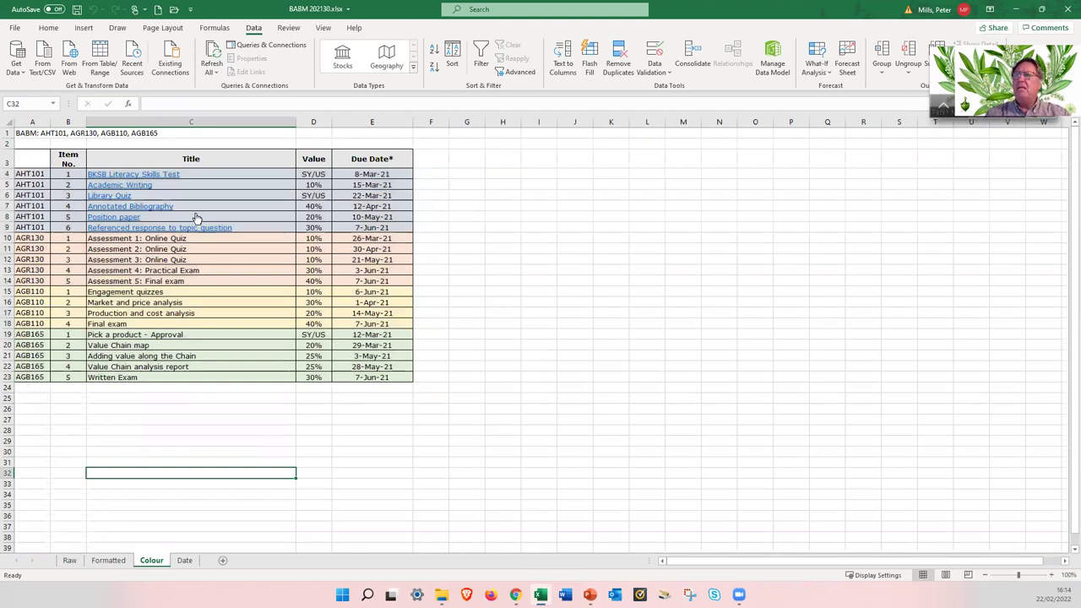
drag(35, 172, 381, 374)
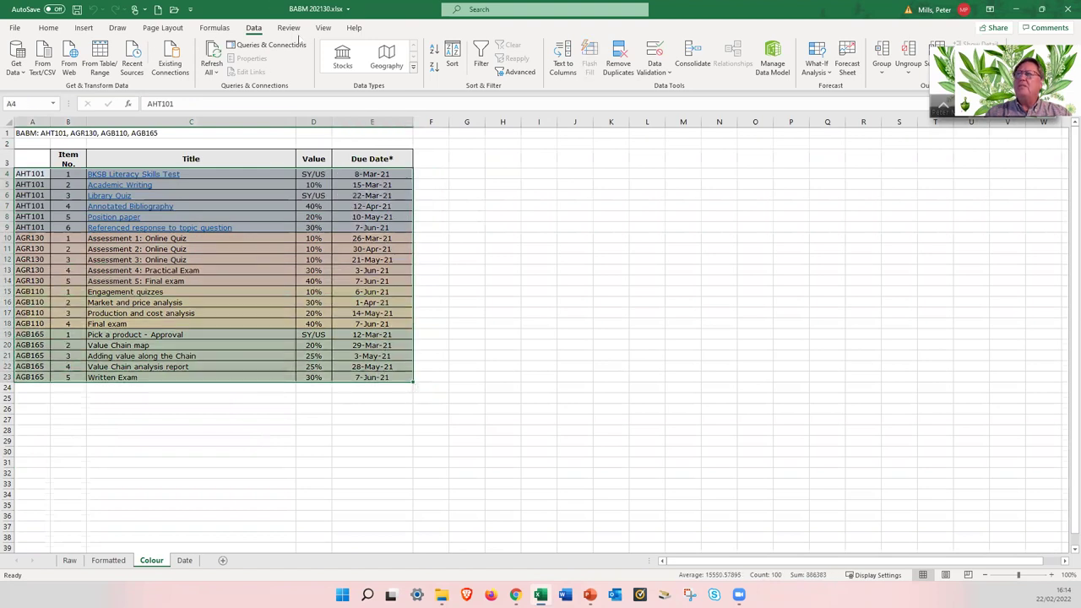
click(451, 61)
click(276, 212)
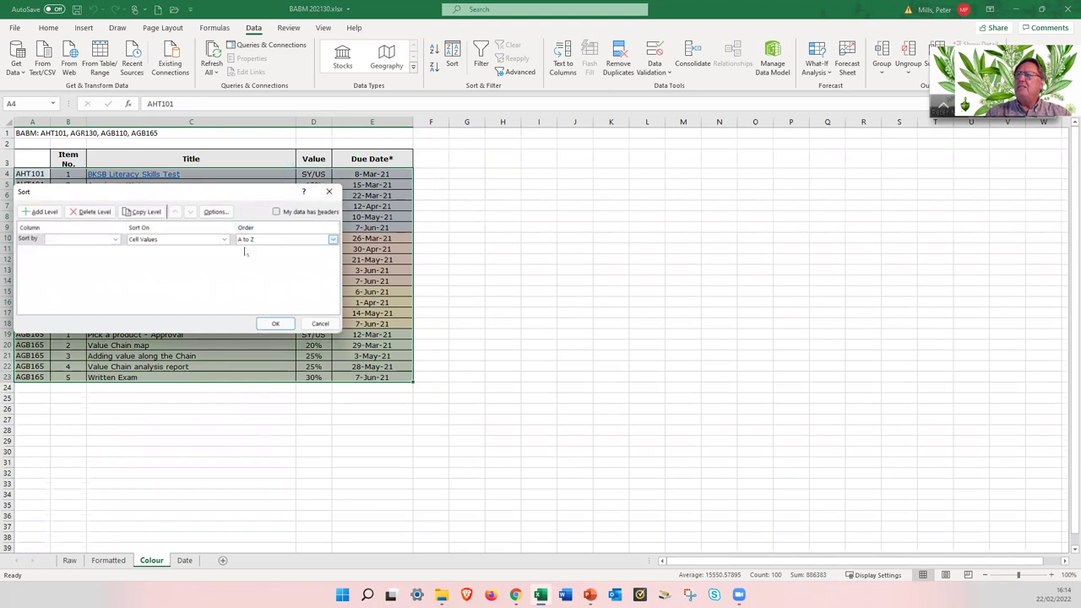
drag(241, 195, 545, 192)
click(419, 236)
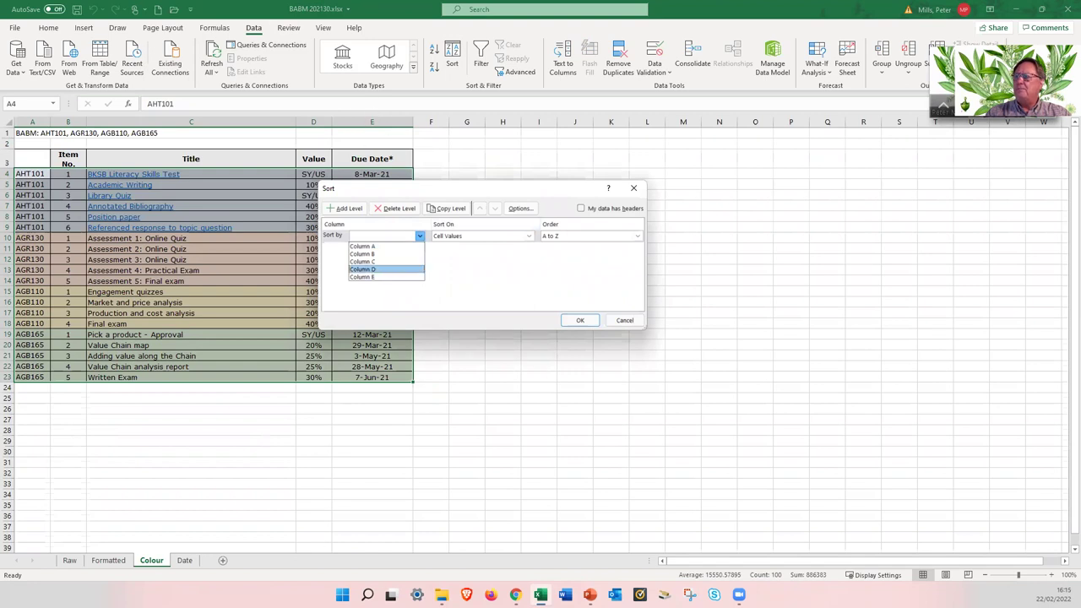
click(624, 320)
click(624, 321)
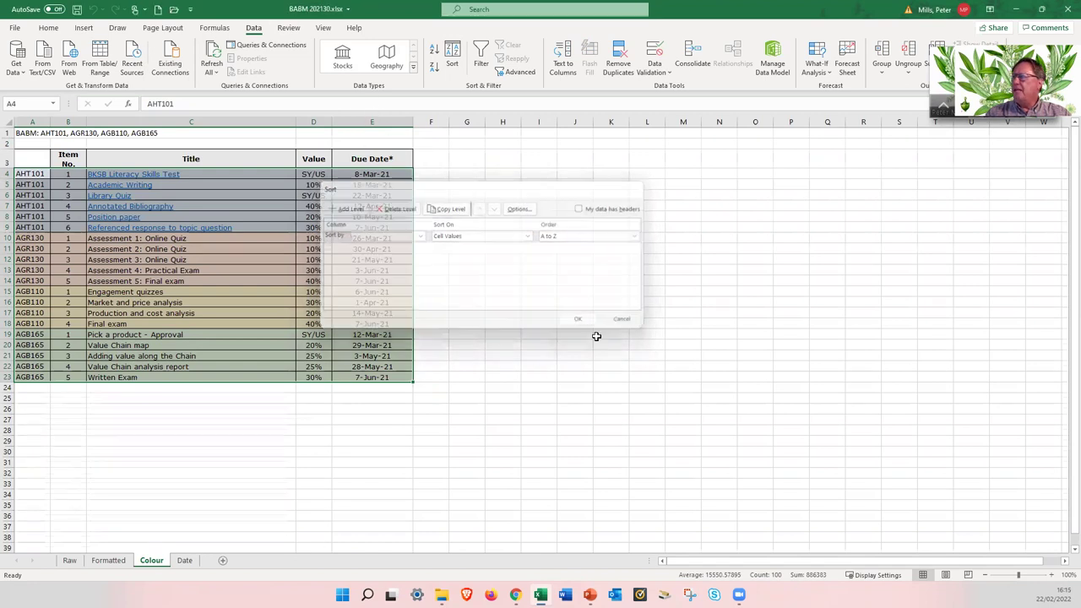
- Open the Date sheet and examine the Due Date column of the colour-coded assessment table
click(187, 562)
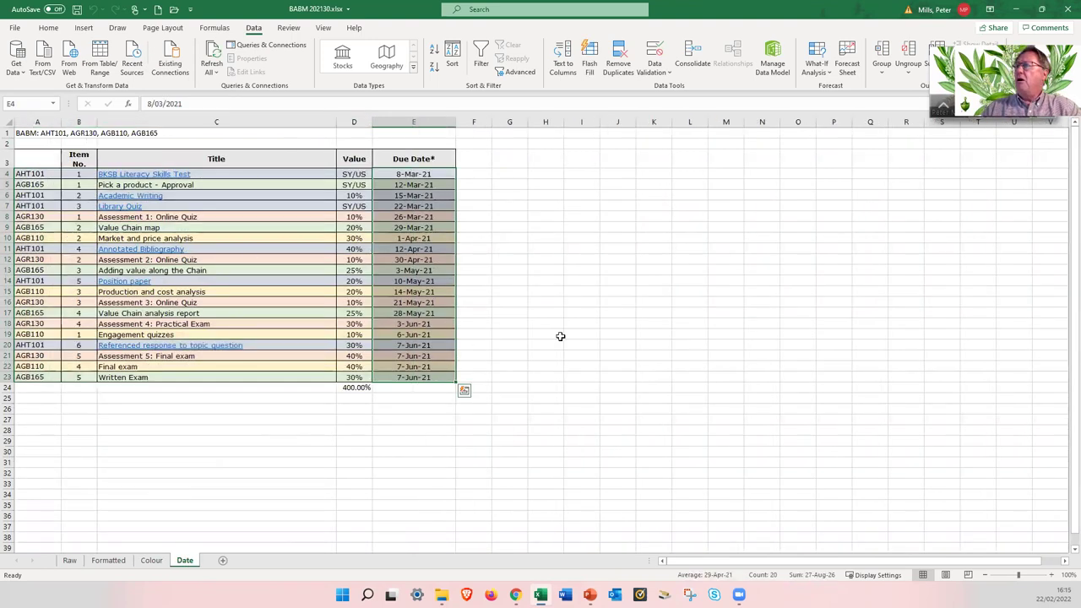
click(549, 250)
drag(448, 171, 425, 374)
click(544, 282)
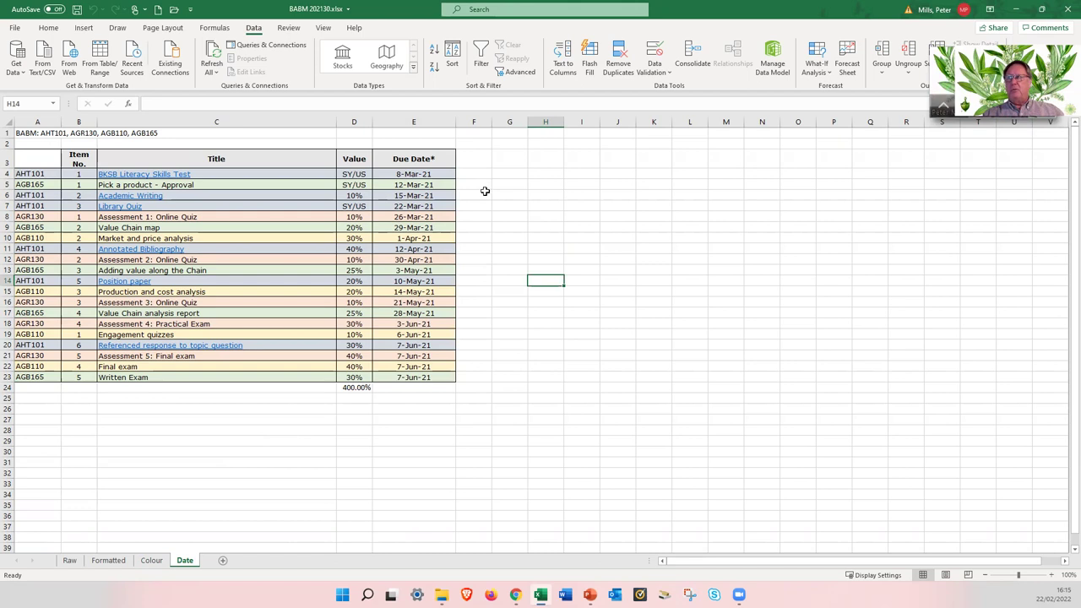
click(441, 196)
drag(441, 196, 434, 312)
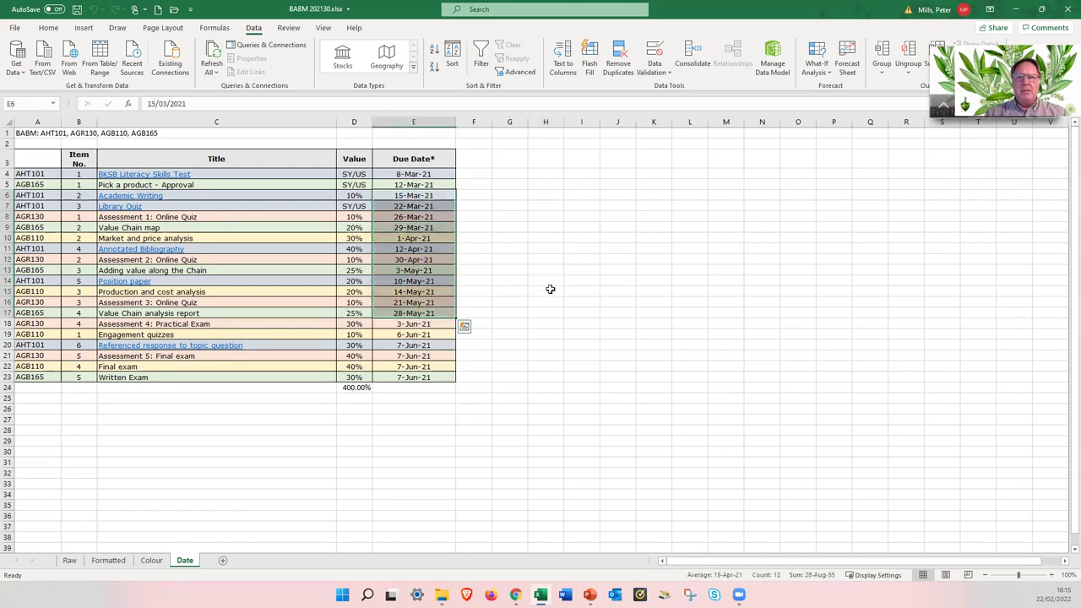
click(613, 245)
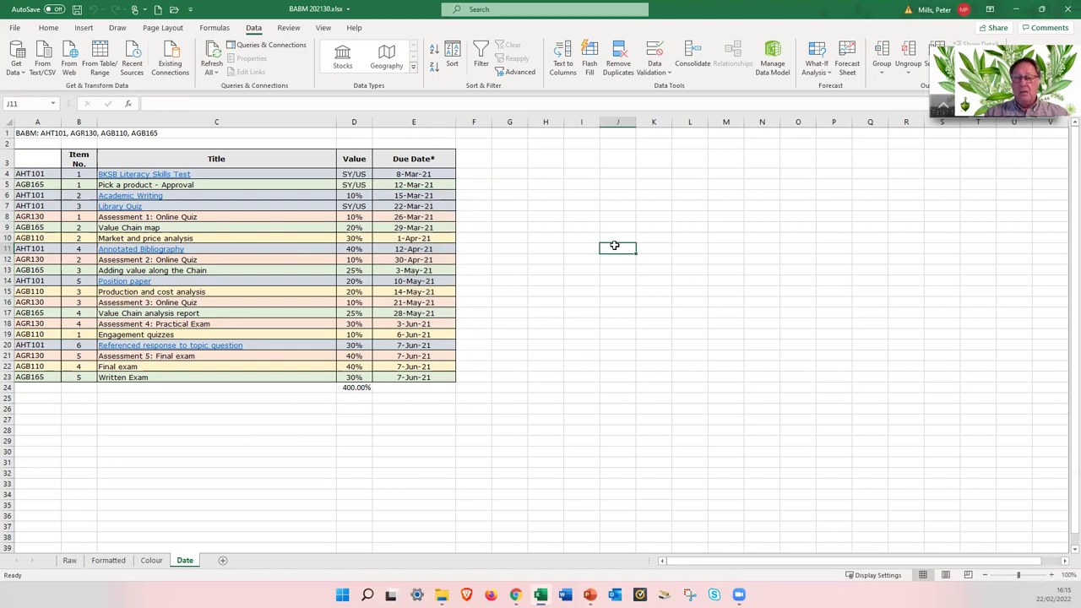
- Examine the values and due dates of the June assessments, the blank cells G4:G23 and the whole Due Date column
drag(350, 324, 431, 377)
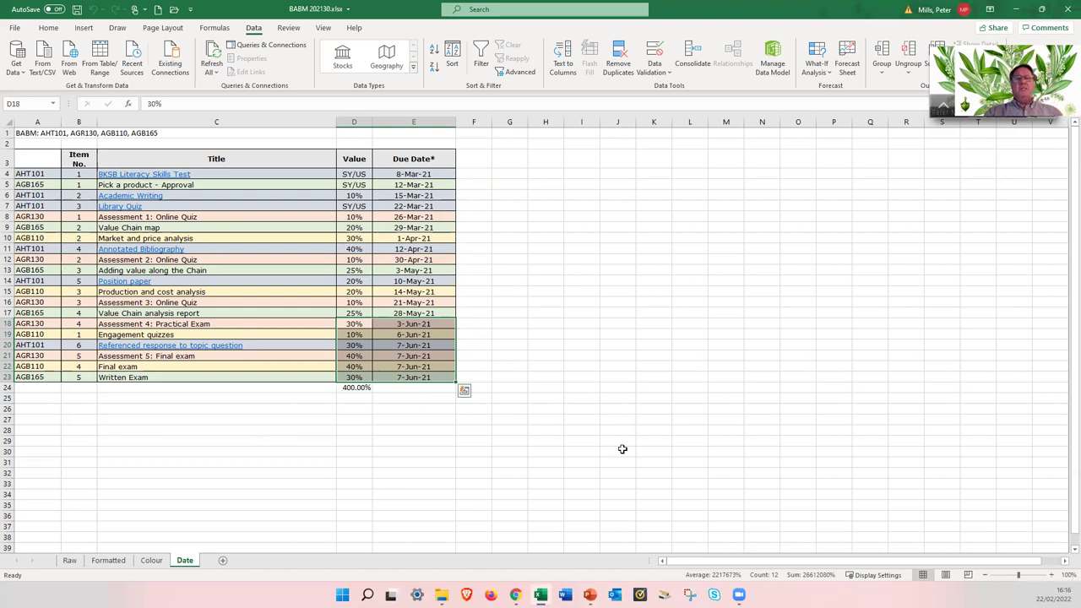
click(506, 207)
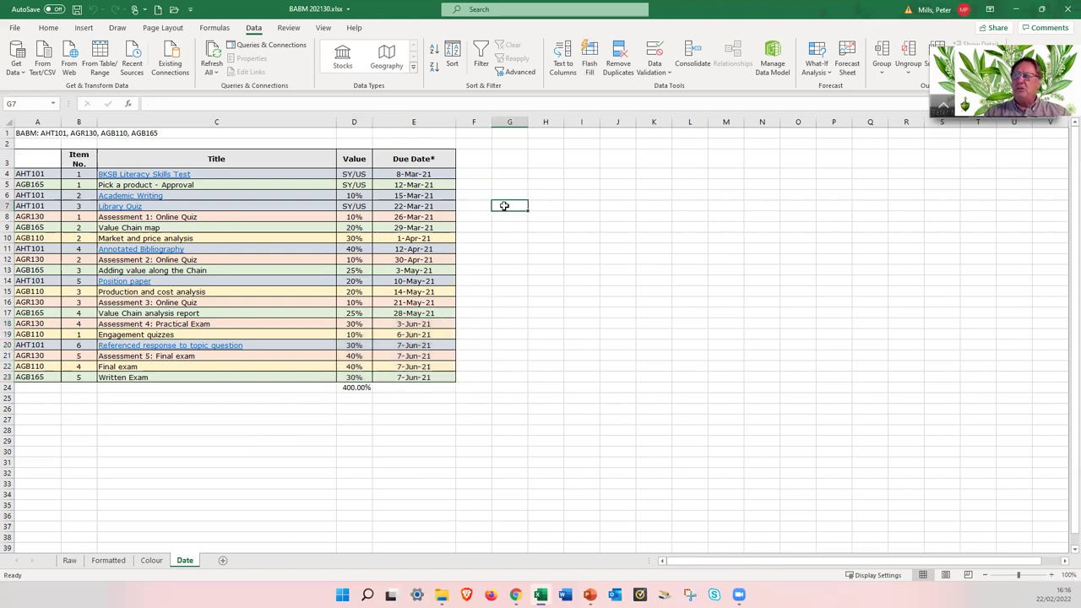
drag(509, 174, 520, 371)
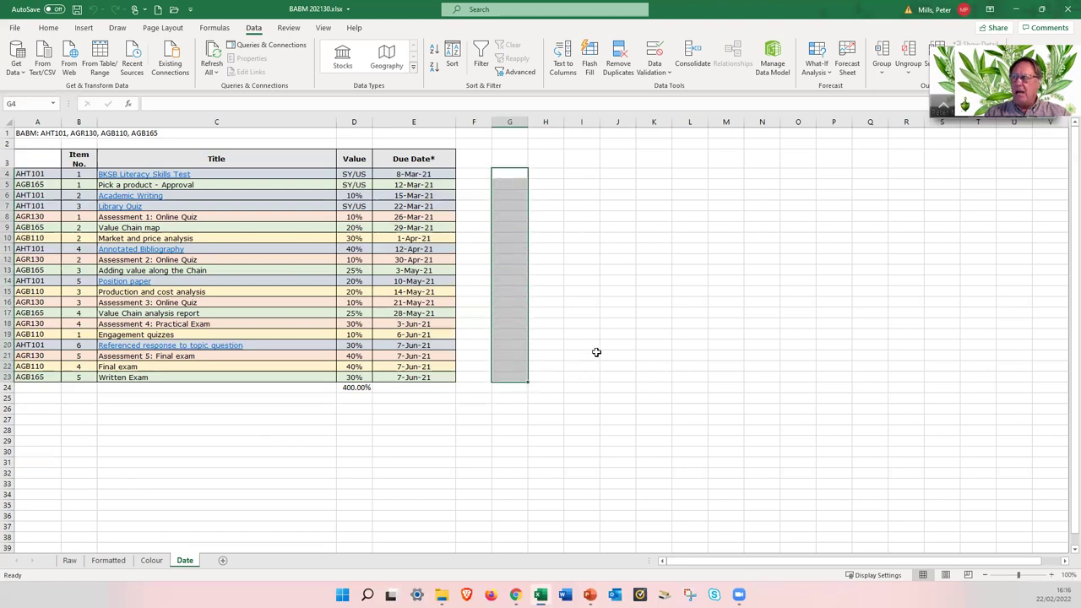
click(591, 355)
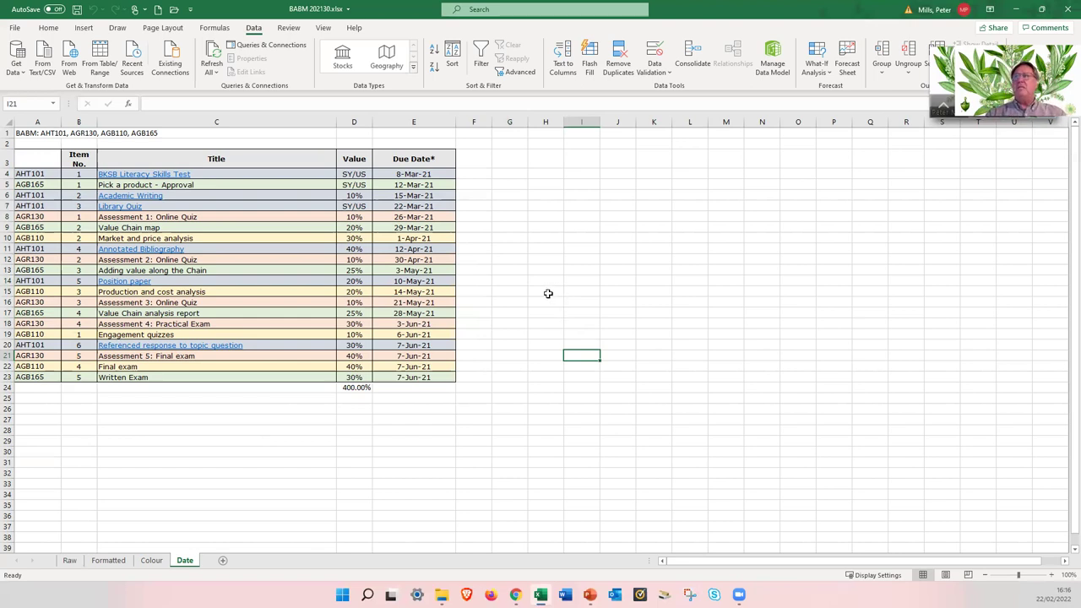
drag(414, 174, 420, 377)
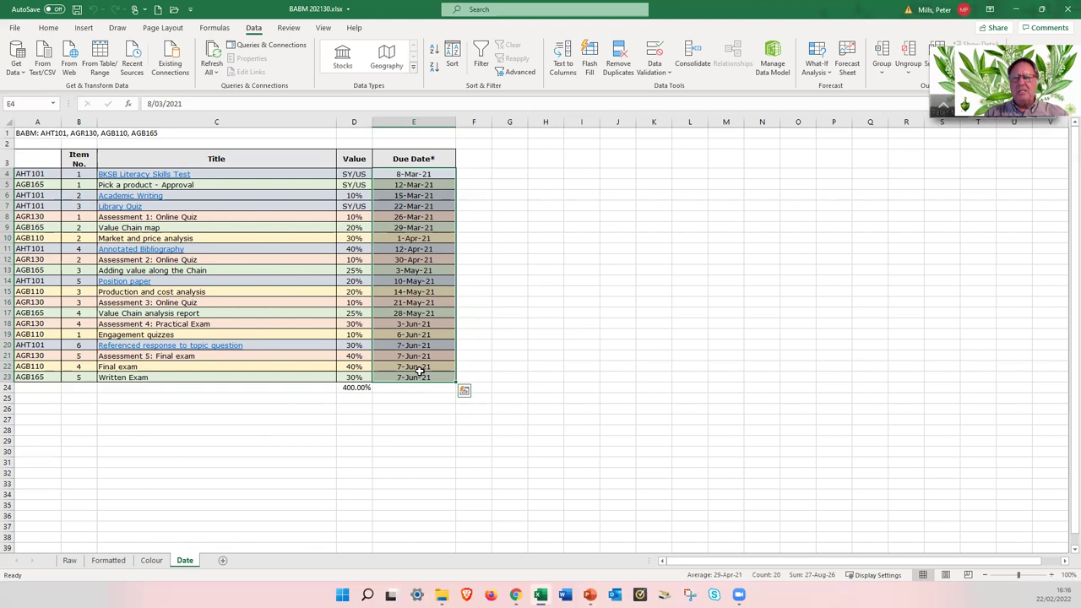
click(278, 528)
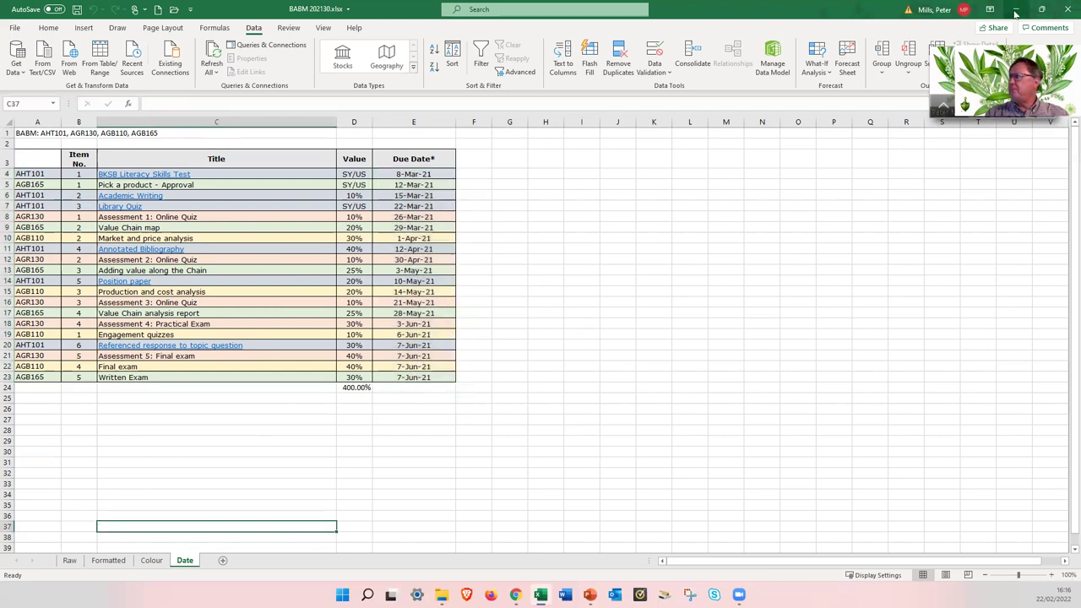
- Switch to the PowerPoint slideshow and advance to the Pass Requirements slide
key(alt+Tab)
key(Right)
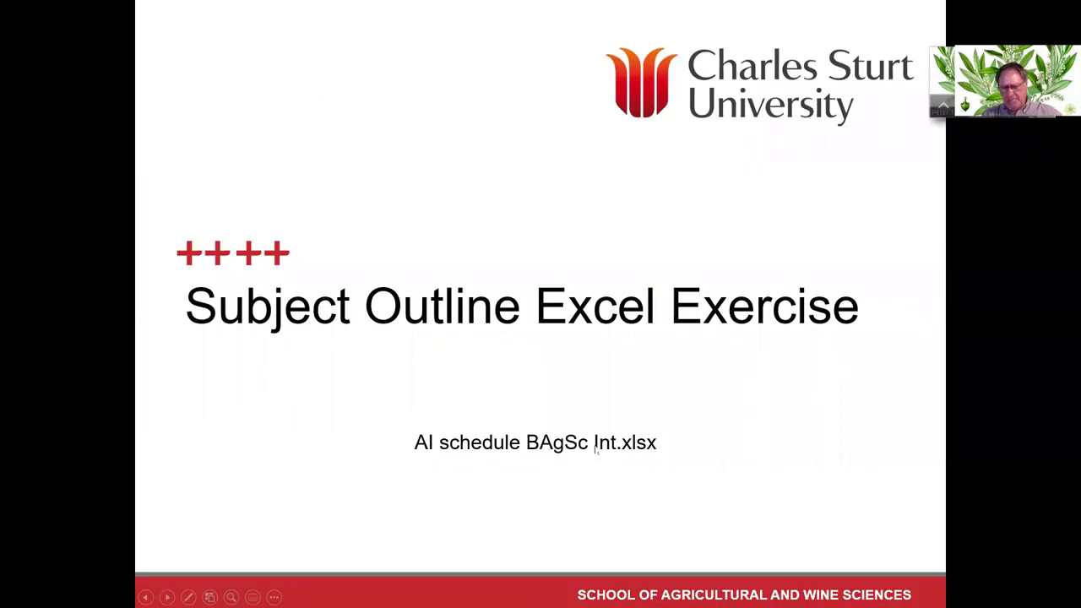
key(Right)
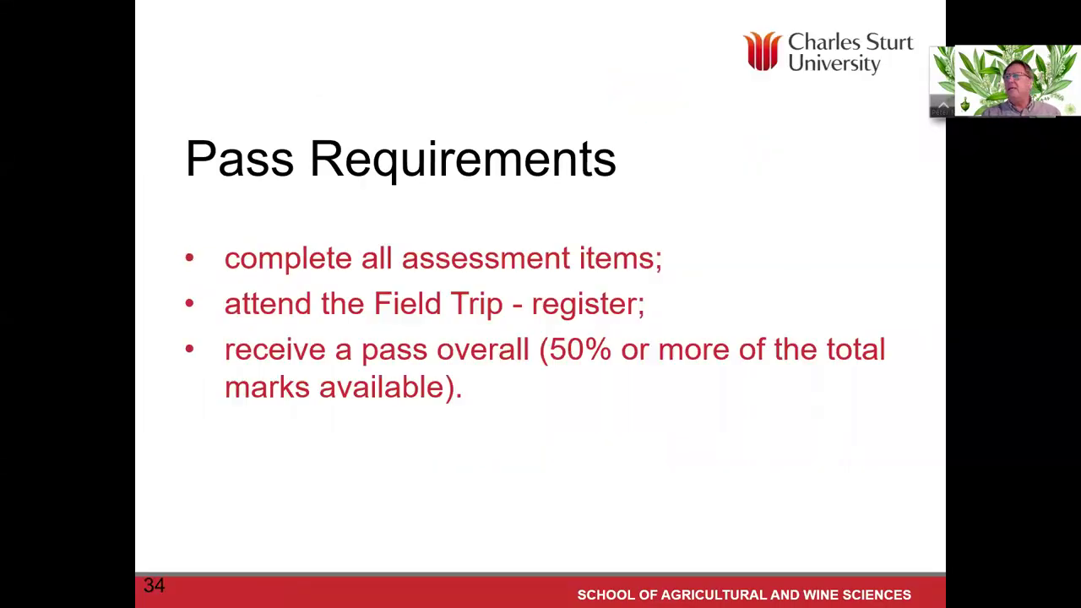